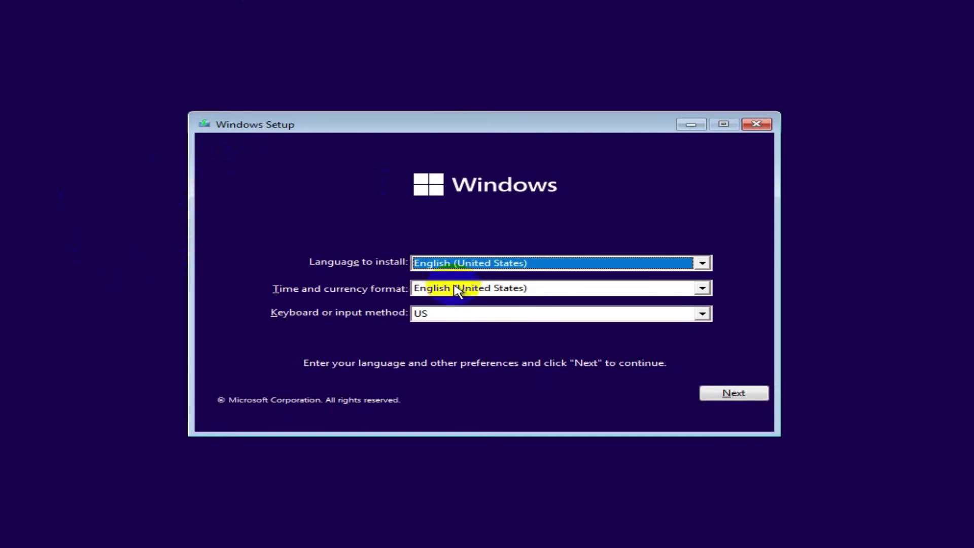
Start a Windows 11 Pro install without a product key, keeping the default language and keyboard
click(726, 393)
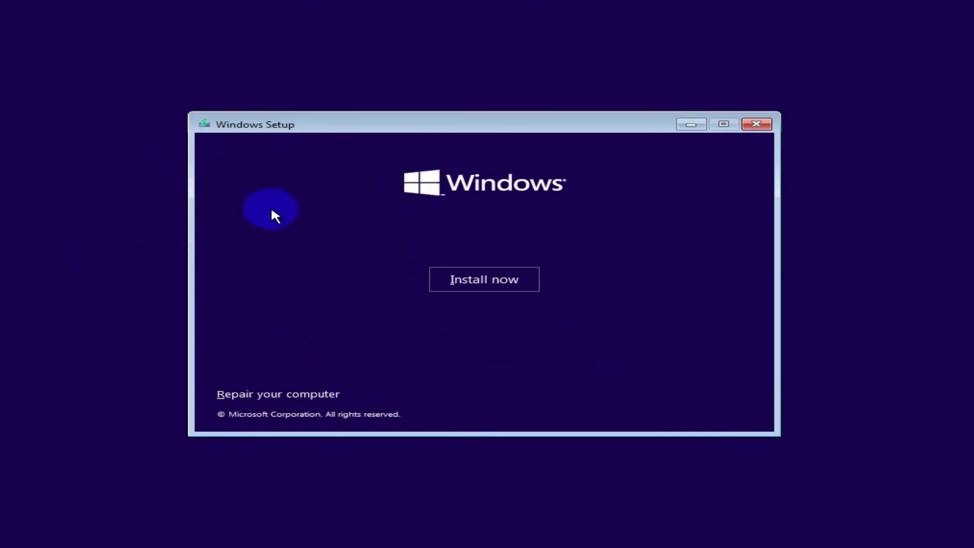
click(467, 281)
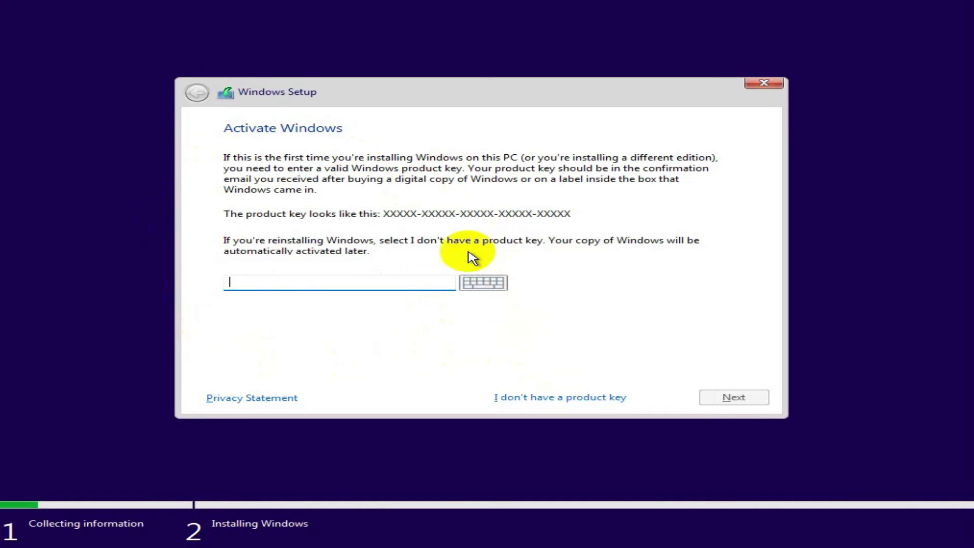
click(546, 400)
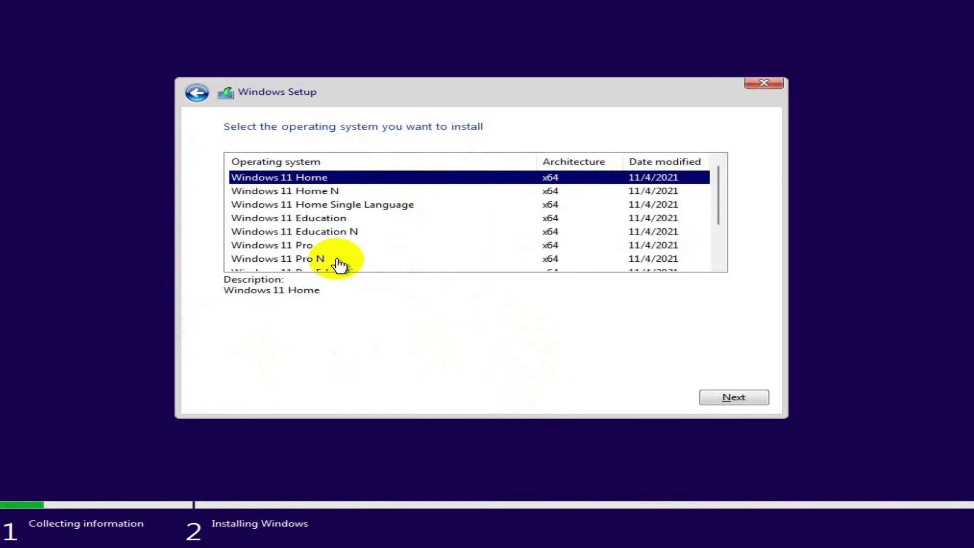
click(287, 248)
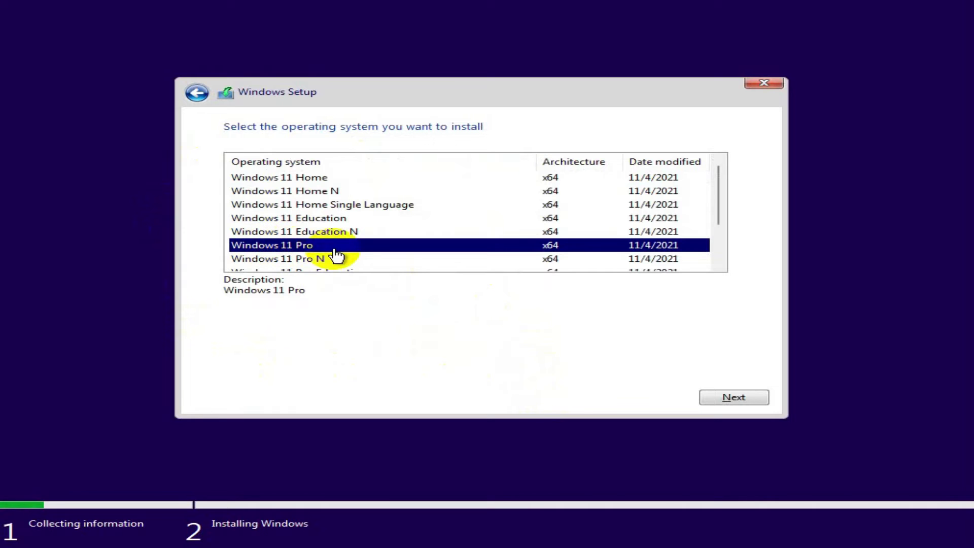
click(707, 398)
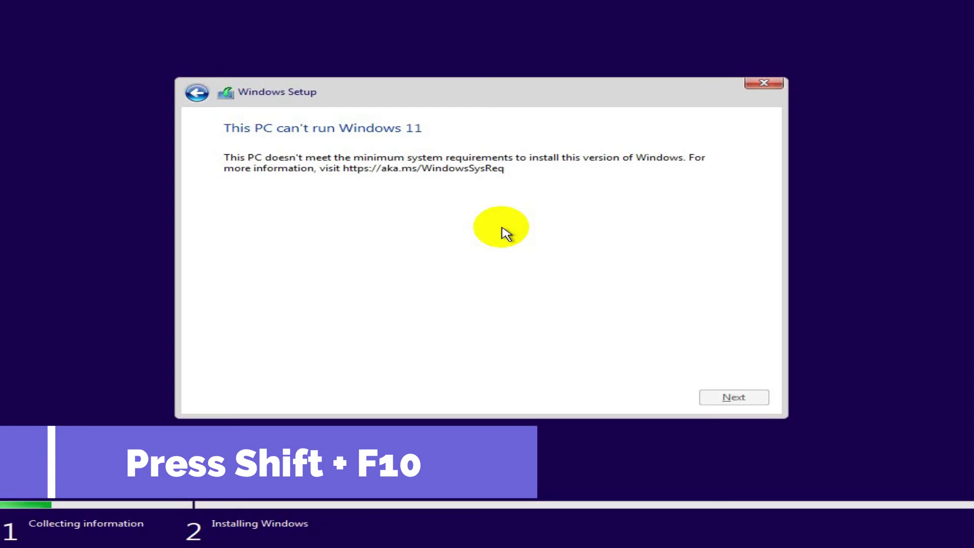
Open a Command Prompt over Setup with Shift+F10 and run regedit
key(shift+F10)
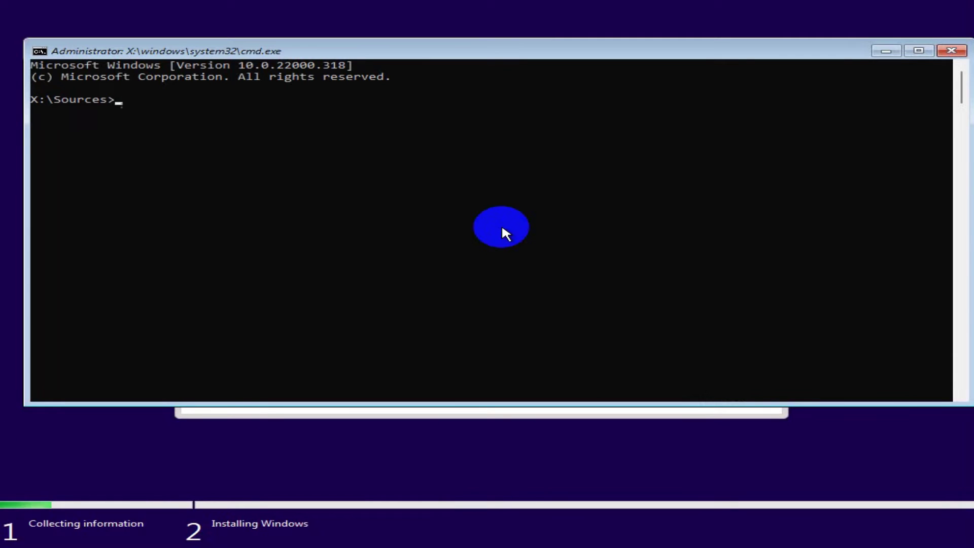
text(reg)
text(regedit)
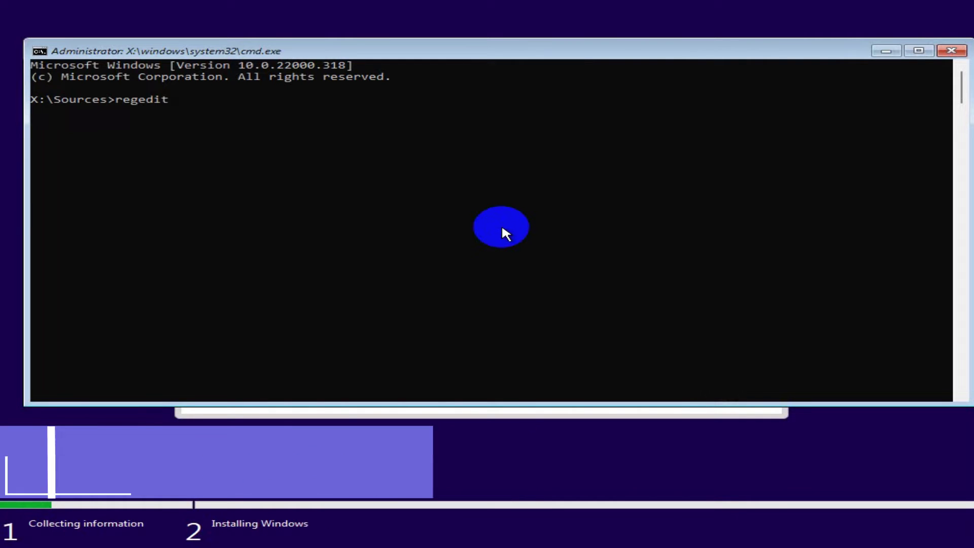
key(Return)
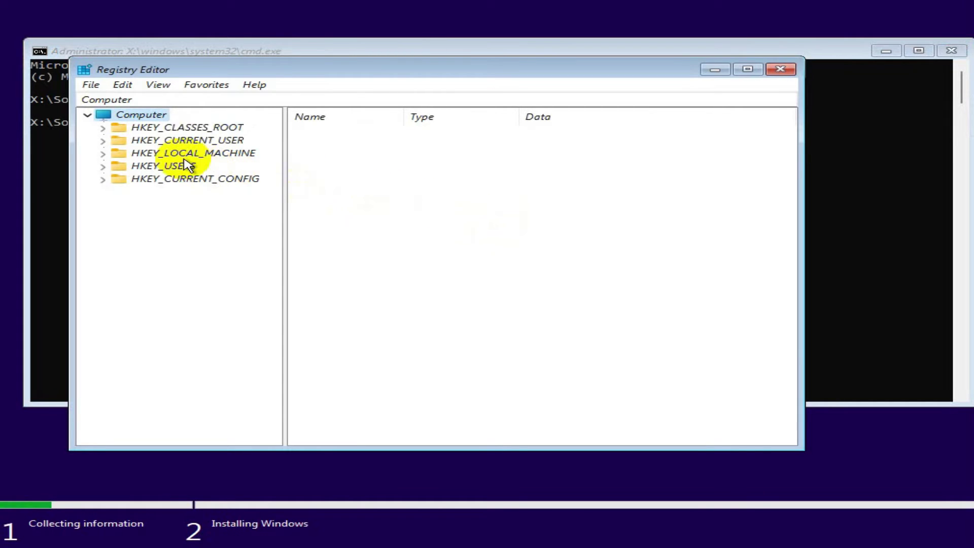
Expand the registry tree to HKEY_LOCAL_MACHINE\SYSTEM\Setup
click(107, 153)
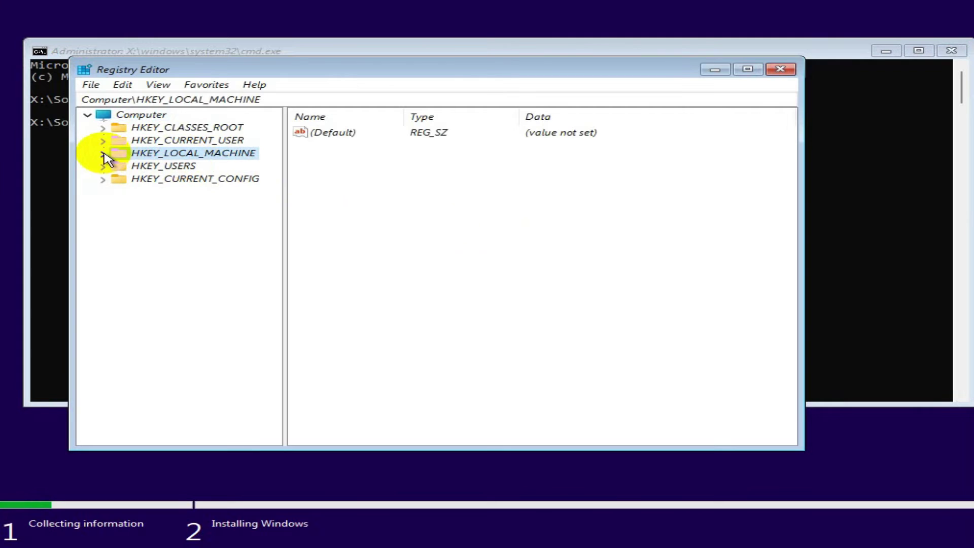
click(103, 153)
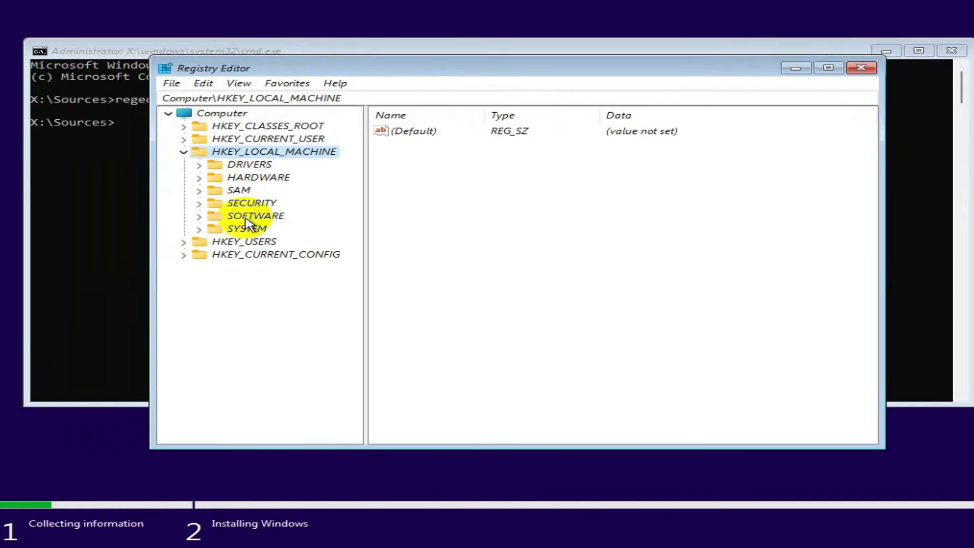
click(199, 229)
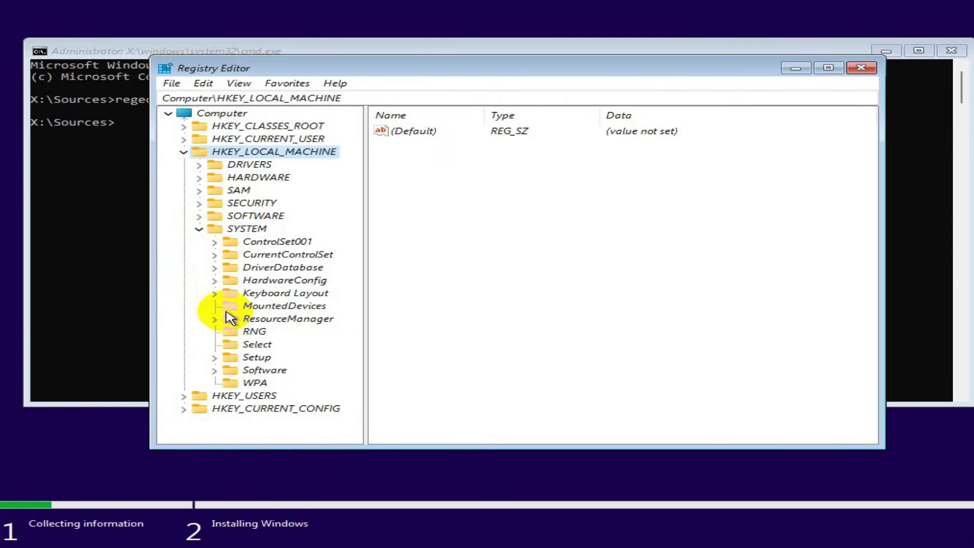
double_click(257, 358)
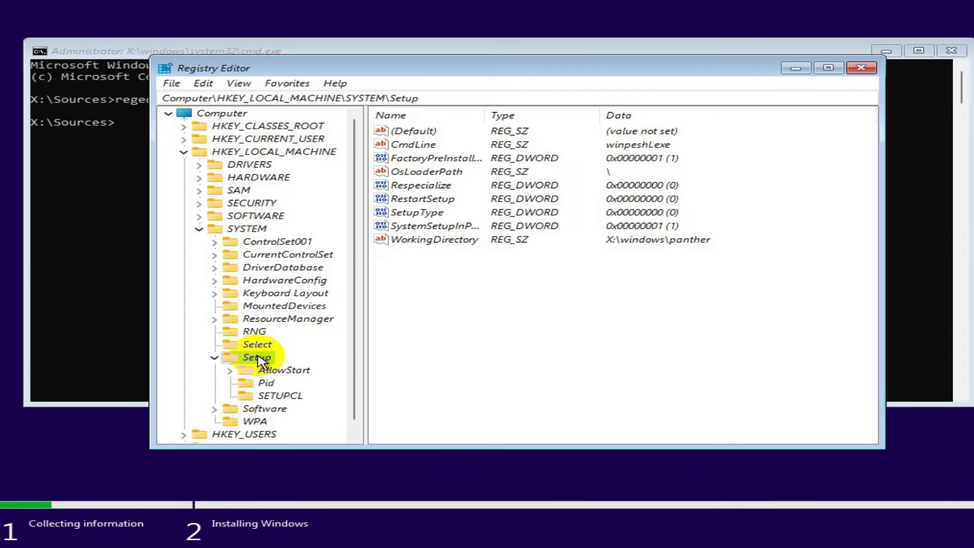
Create a new key named labconfig under Setup
right_click(258, 356)
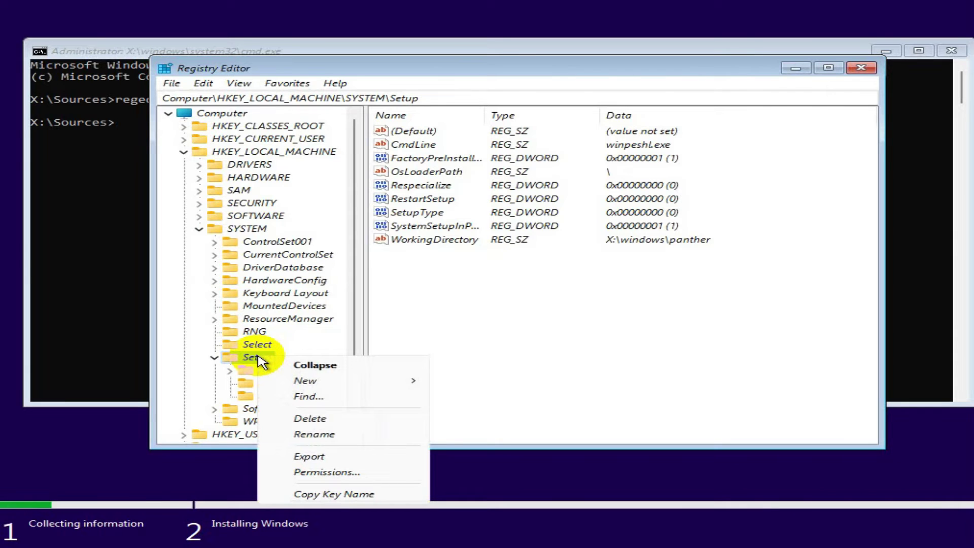
mouse_move(297, 380)
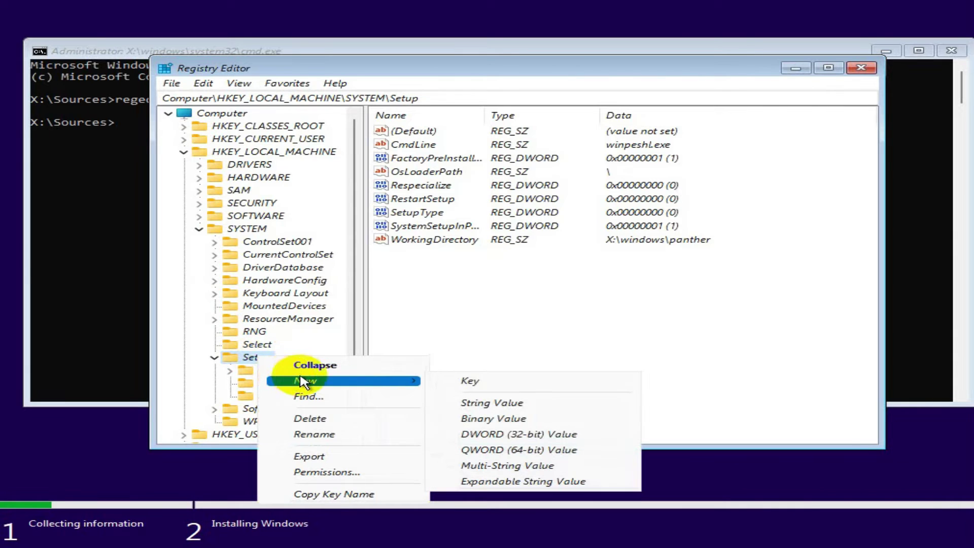
click(471, 382)
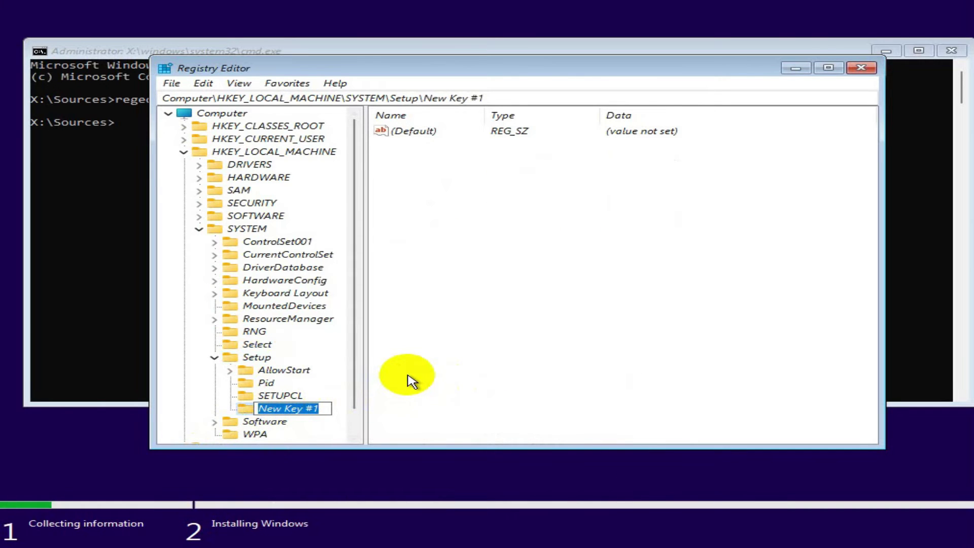
key(BackSpace)
text(la)
text(lab)
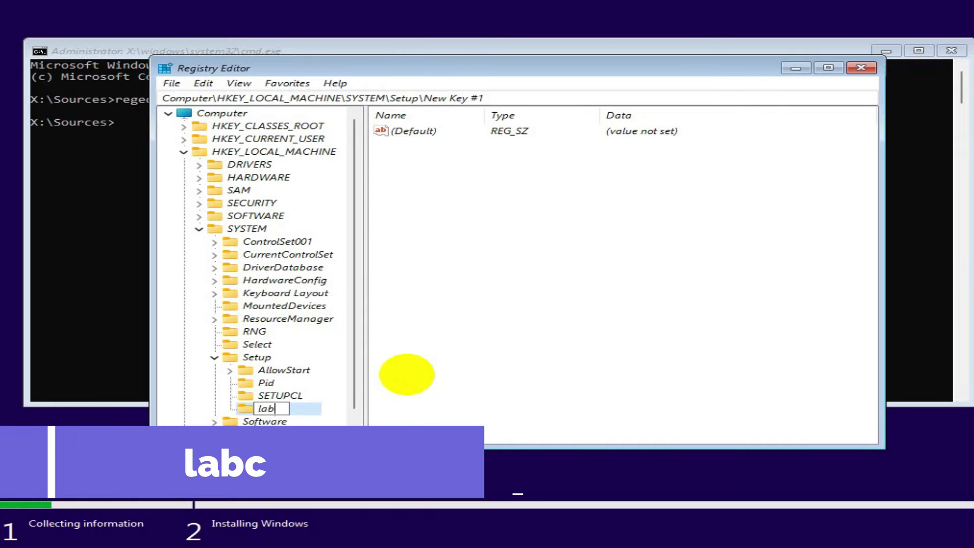
text(confi)
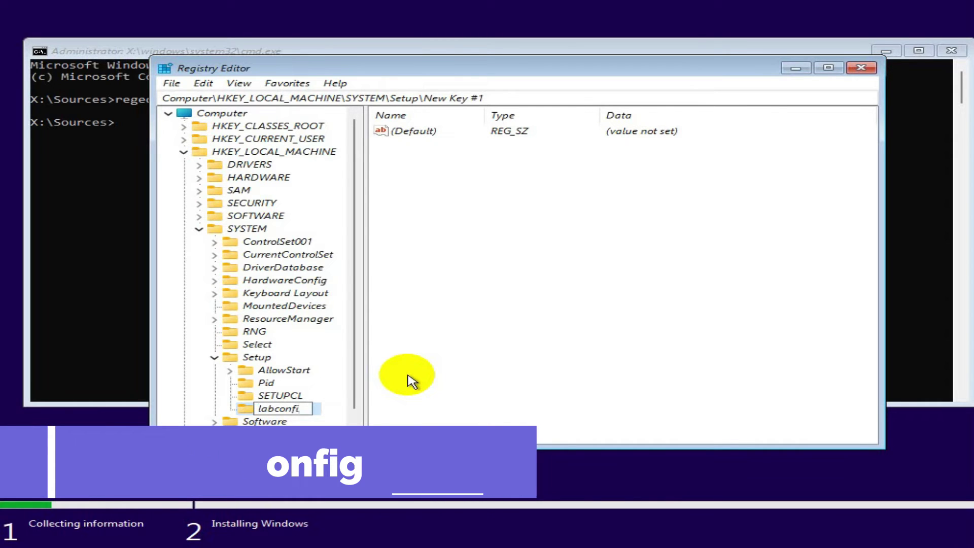
text(g)
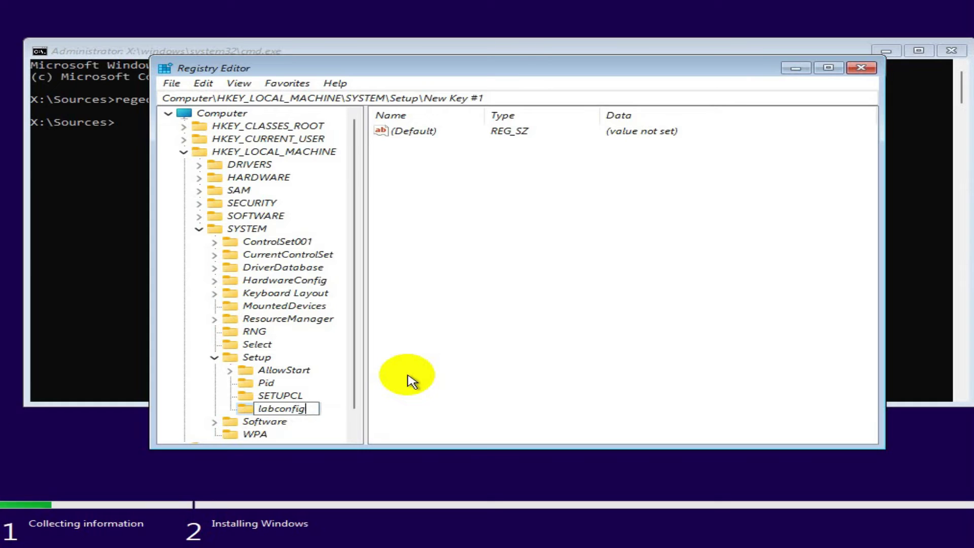
key(Return)
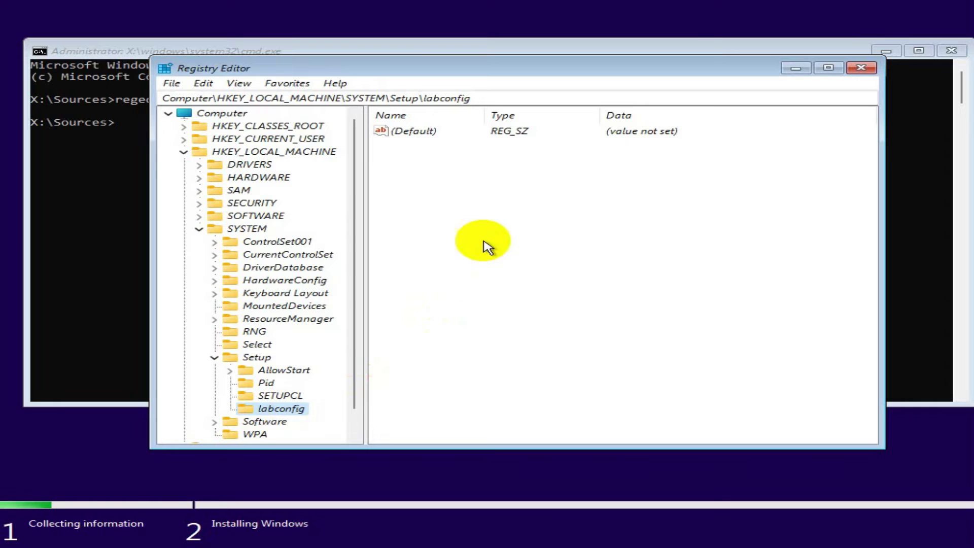
Add a DWORD (32-bit) value named BypassTPMCheck to the labconfig key
right_click(504, 192)
mouse_move(570, 201)
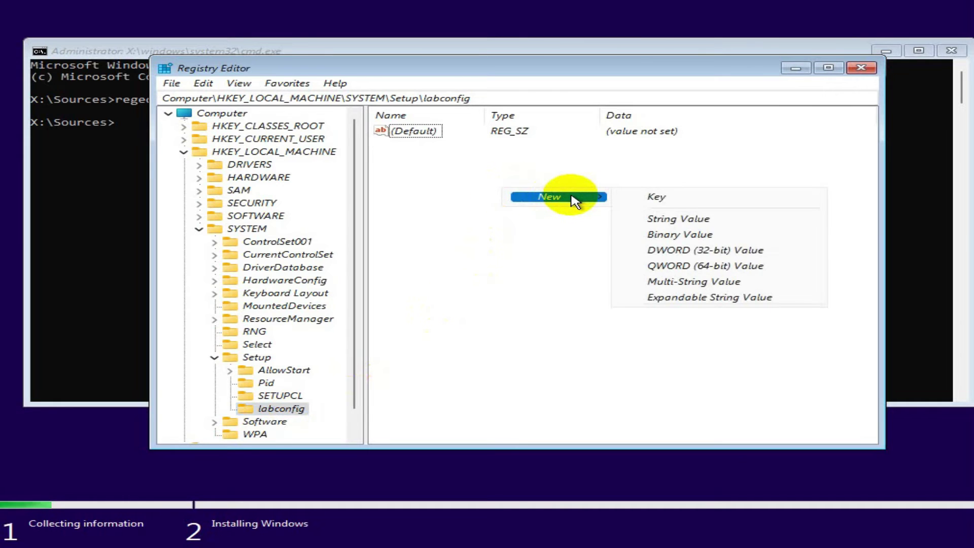
click(291, 411)
right_click(290, 411)
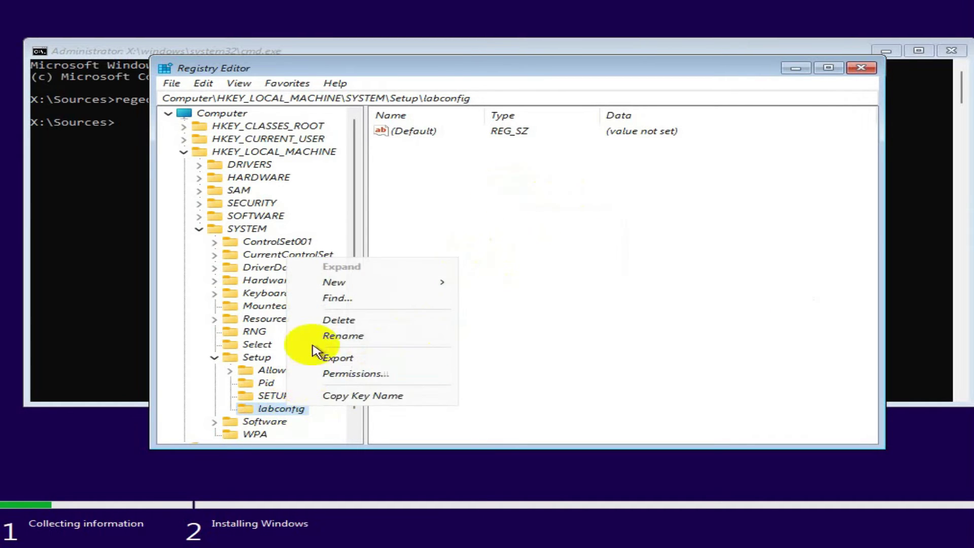
mouse_move(398, 285)
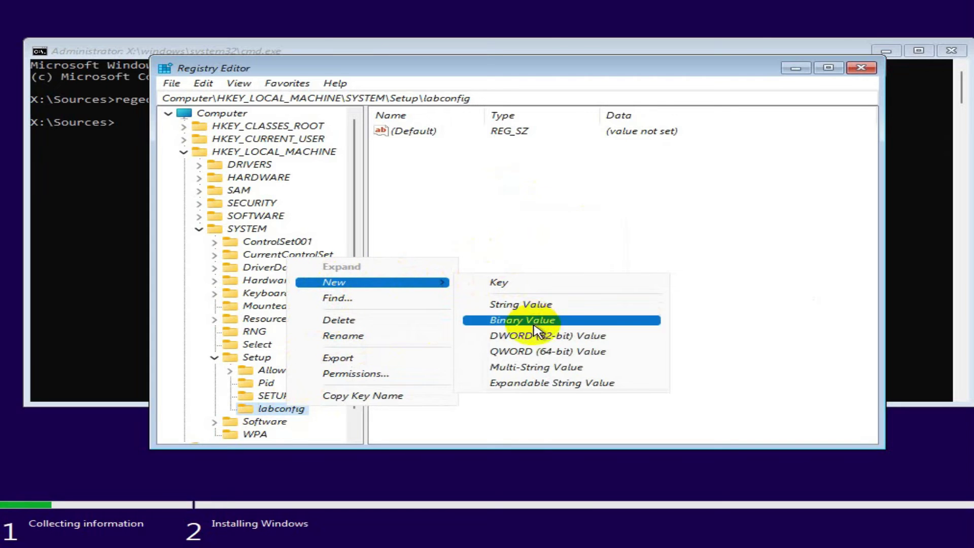
click(590, 336)
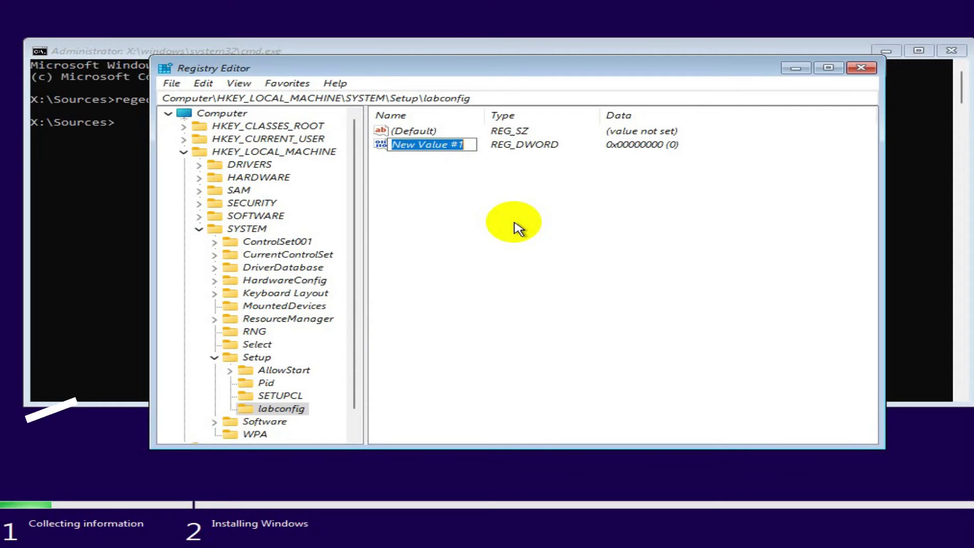
text(By)
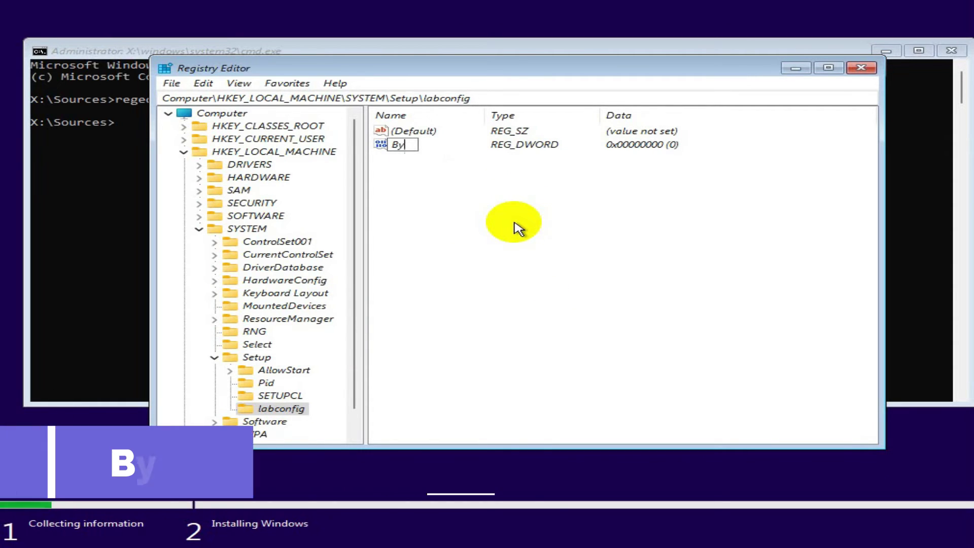
text(pass)
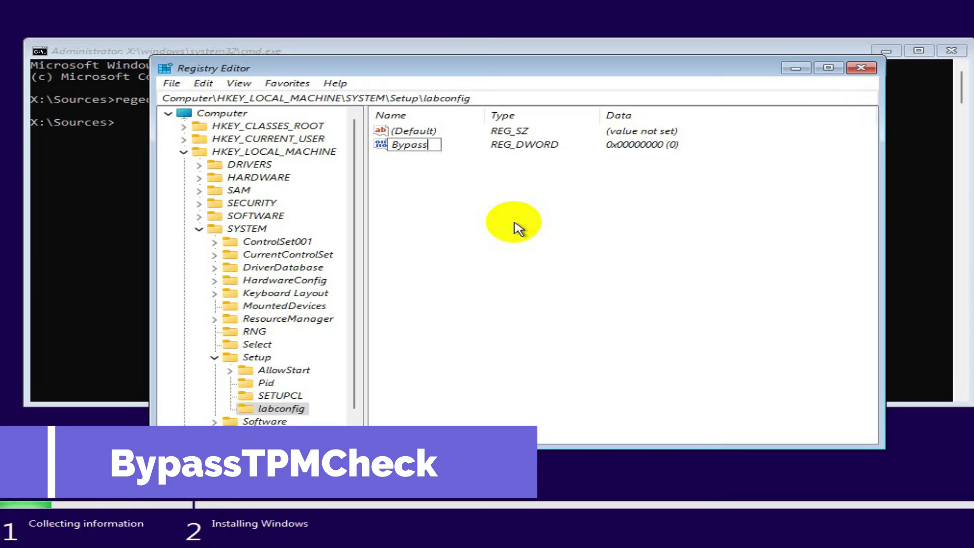
text(T)
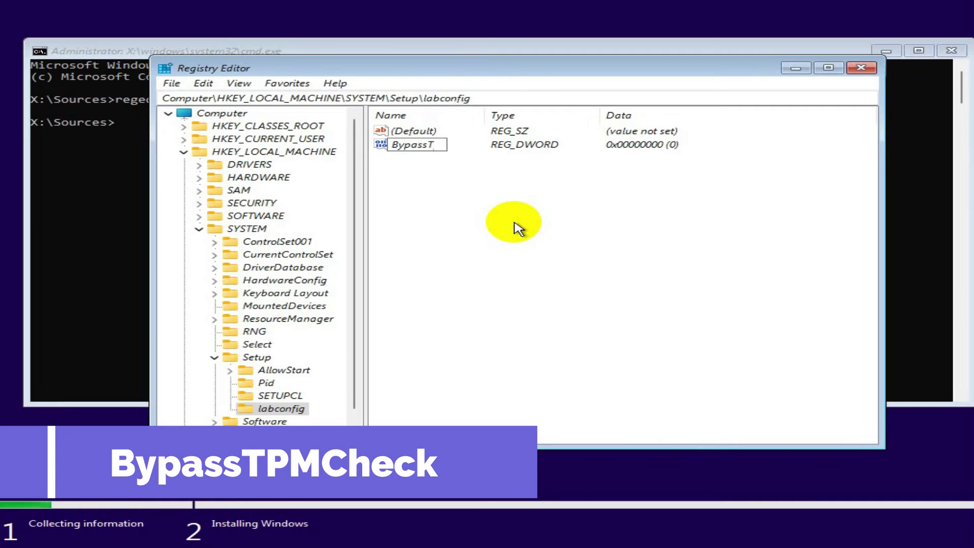
text(P)
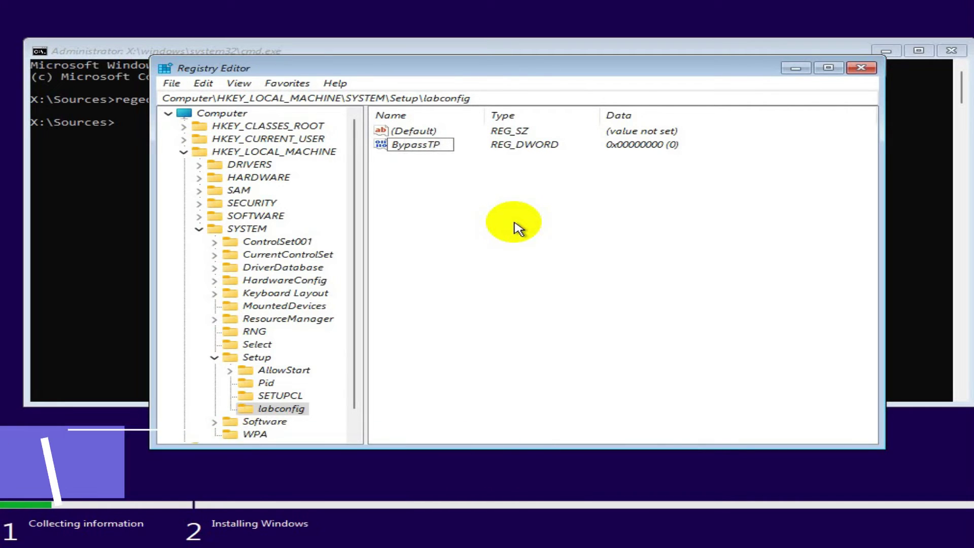
text(M)
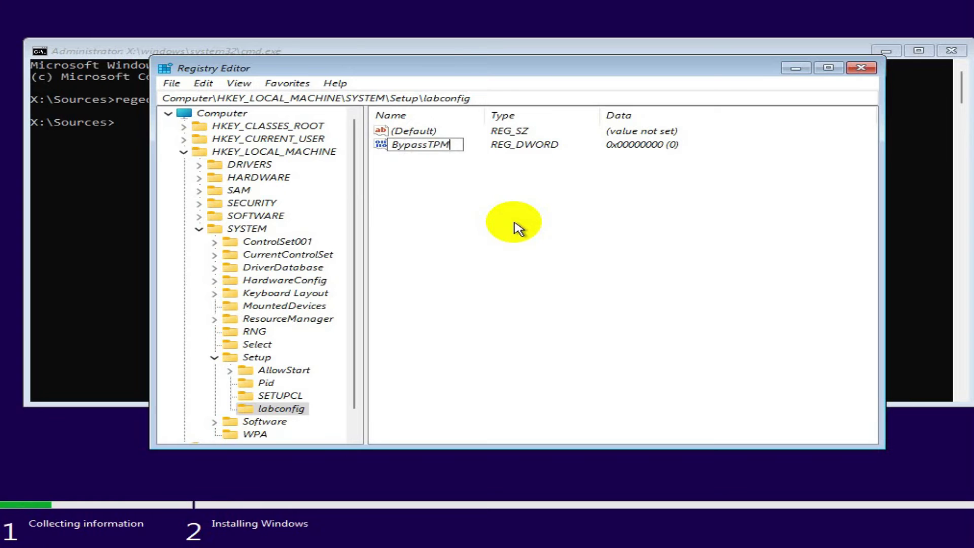
text(Check)
key(Return)
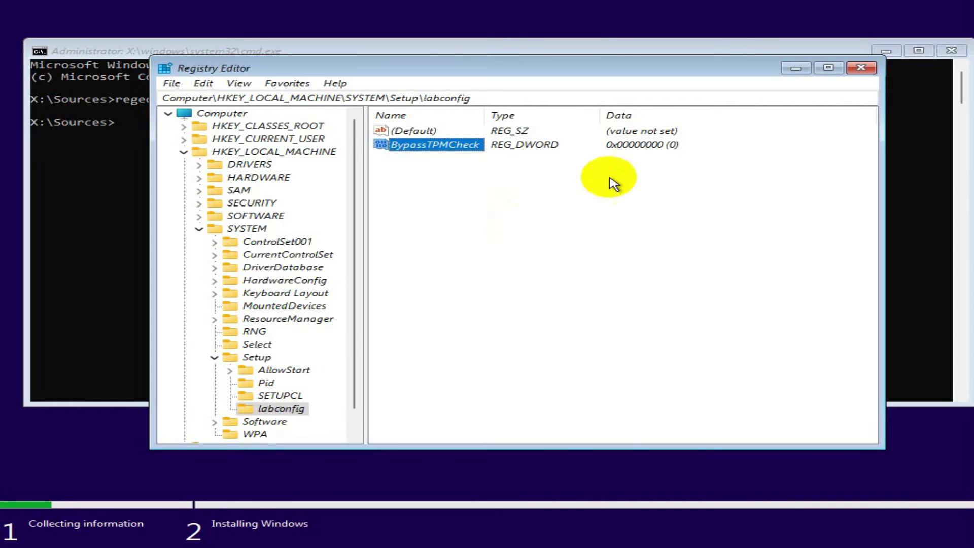
Change BypassTPMCheck's value data from 0 to 1
right_click(463, 146)
click(505, 151)
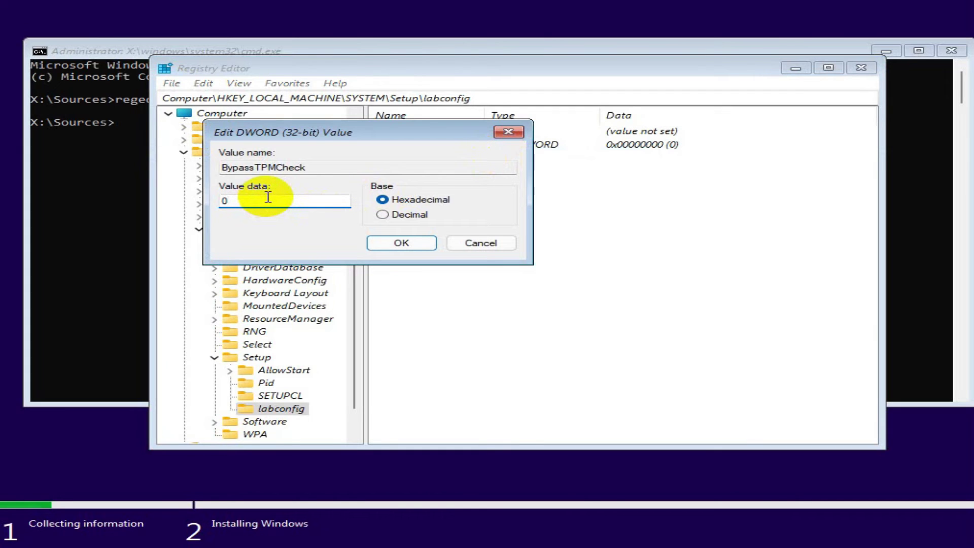
key(BackSpace)
text(1)
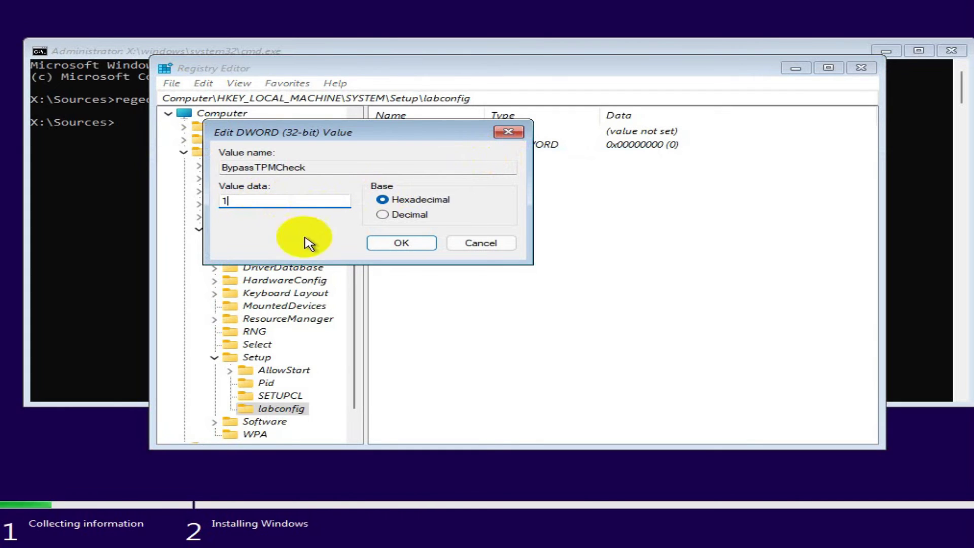
click(396, 243)
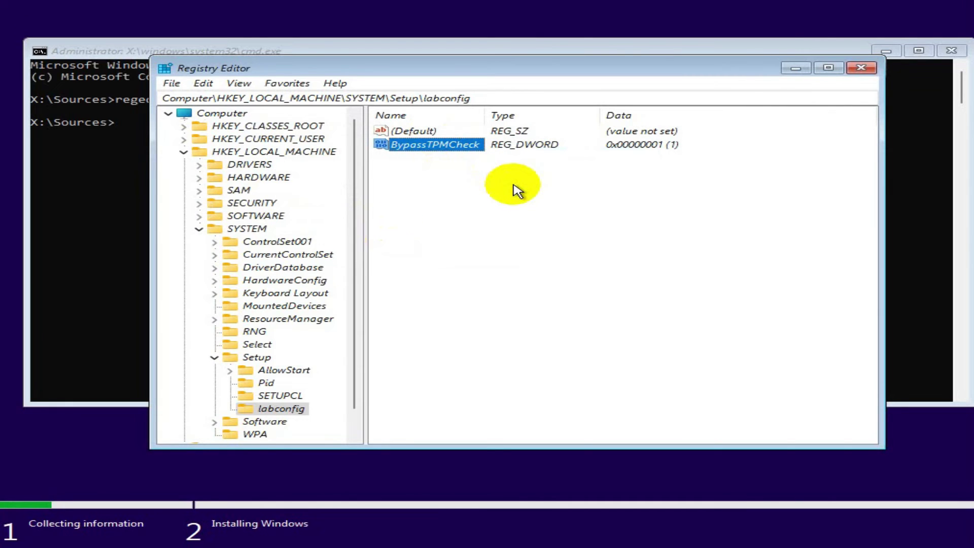
Add a new DWORD (32-bit) value named BypassRamcheck in labconfig
right_click(496, 214)
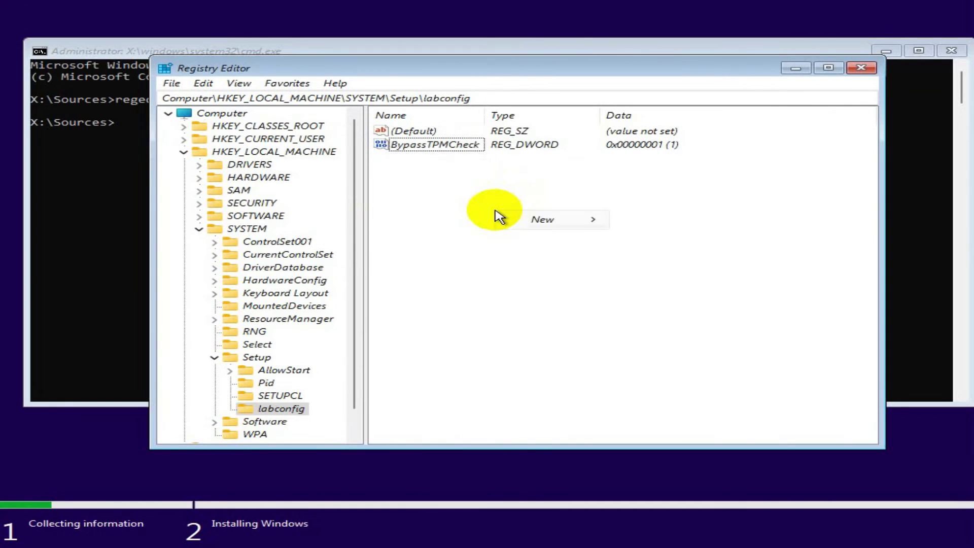
mouse_move(561, 223)
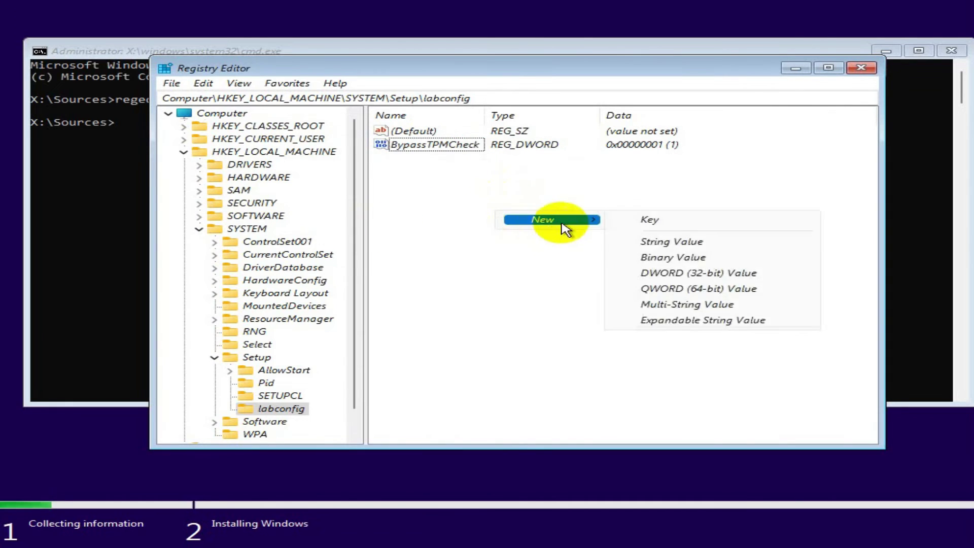
click(655, 273)
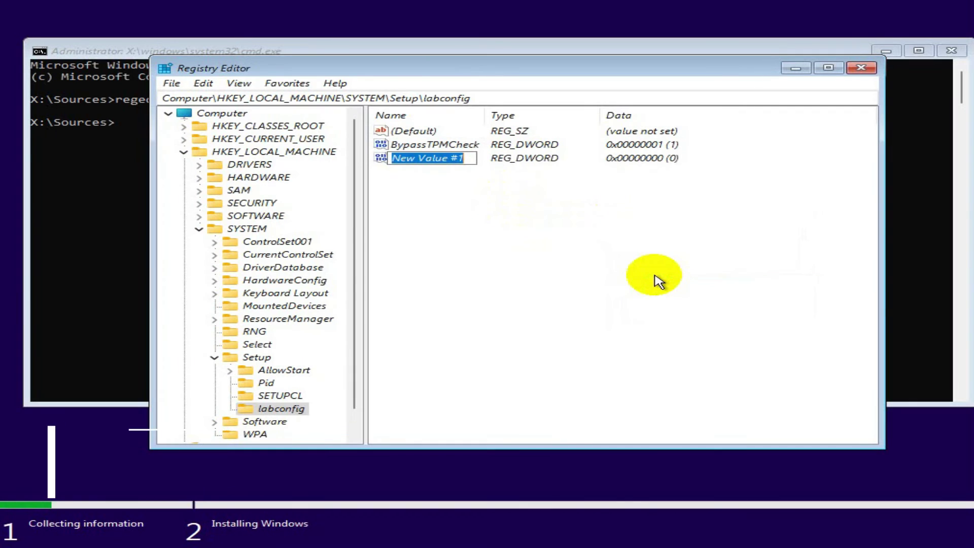
text(Byp)
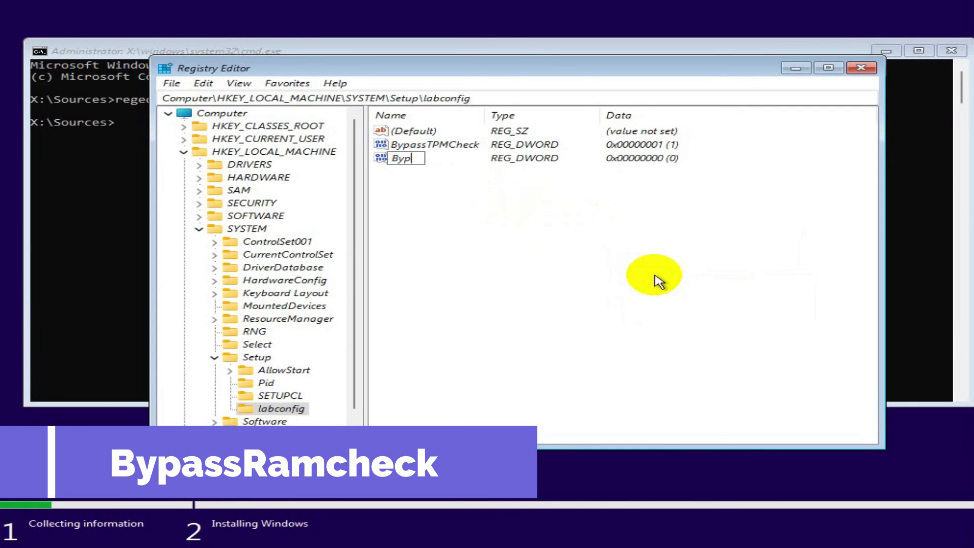
text(assRa)
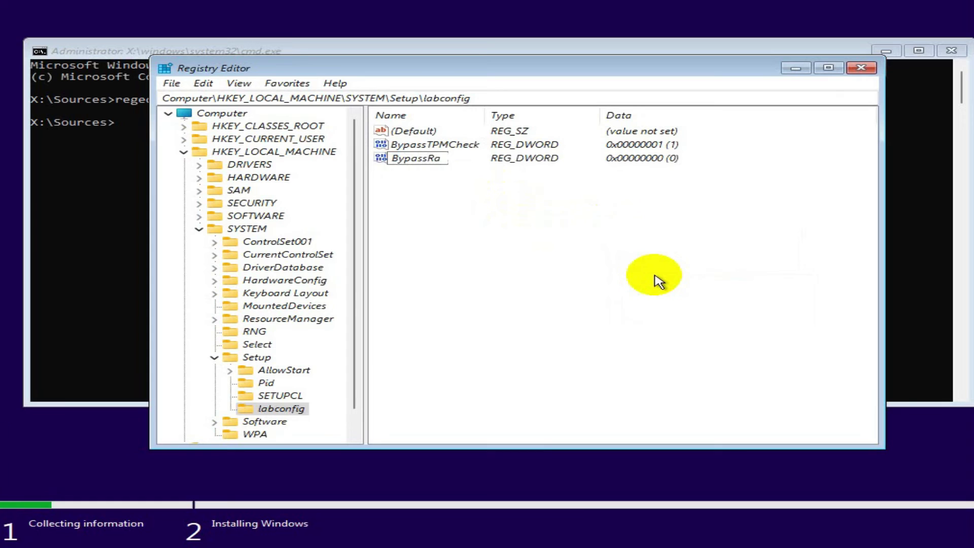
text(check)
key(Return)
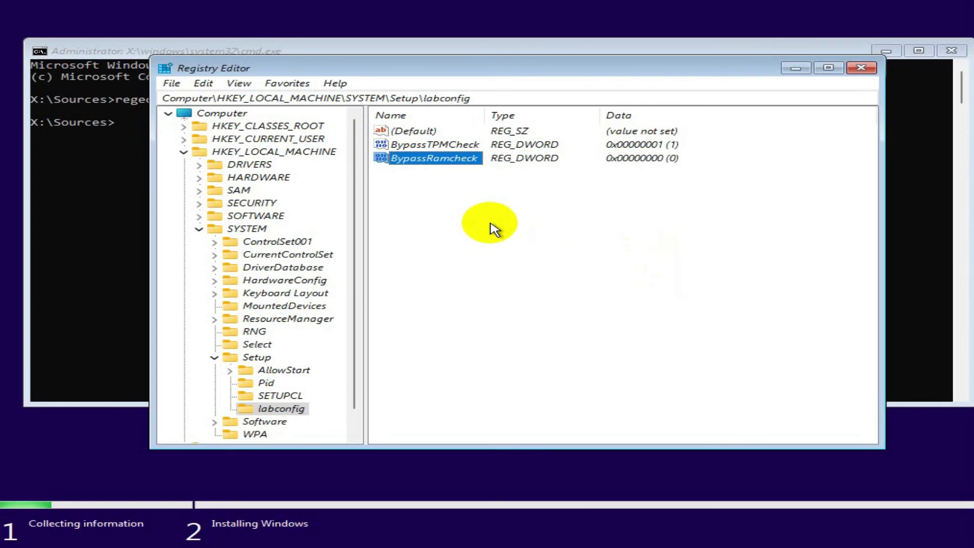
Set BypassRamcheck's value data to 1
right_click(431, 162)
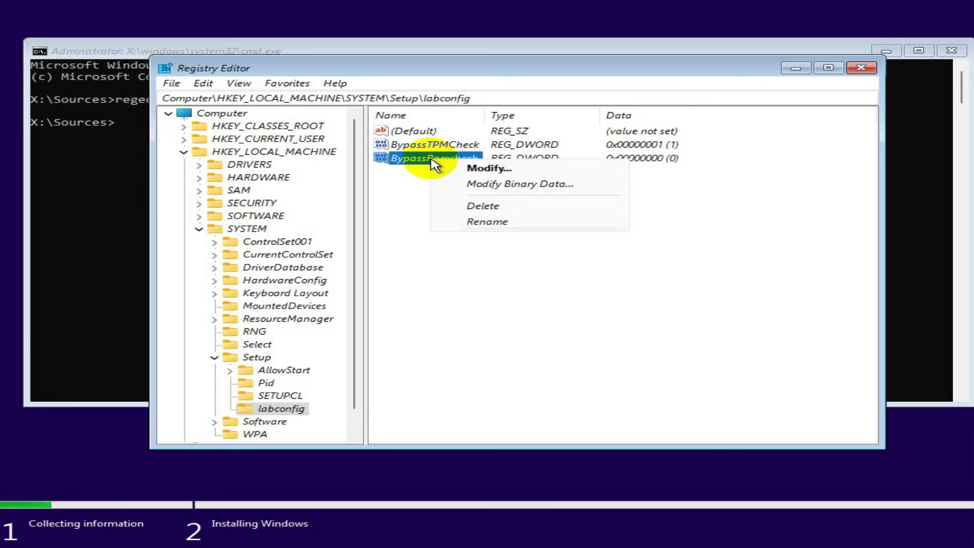
click(469, 168)
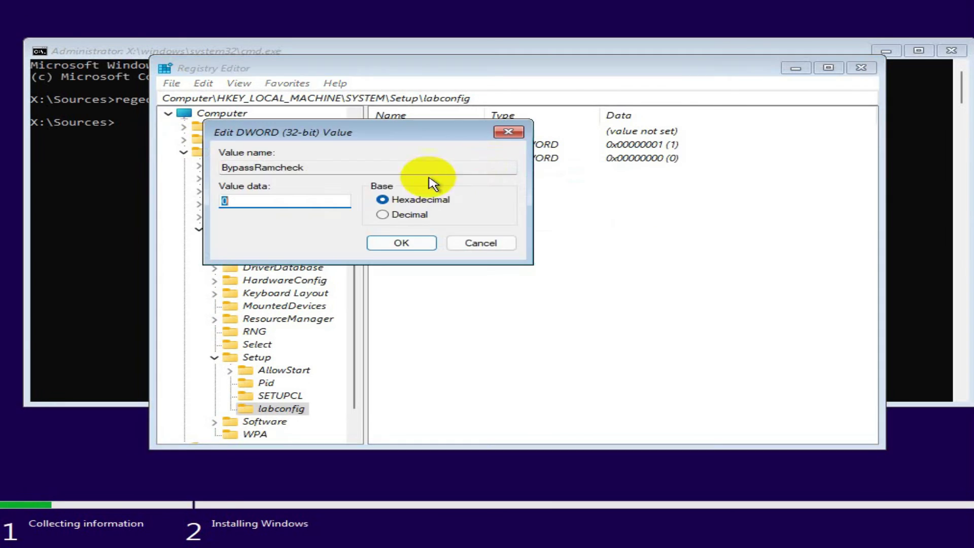
click(269, 202)
text(1)
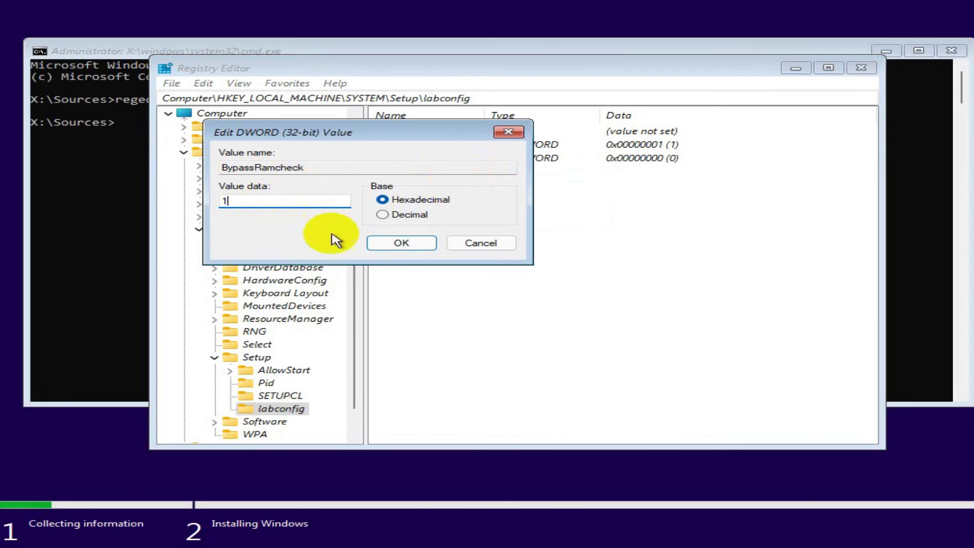
click(401, 243)
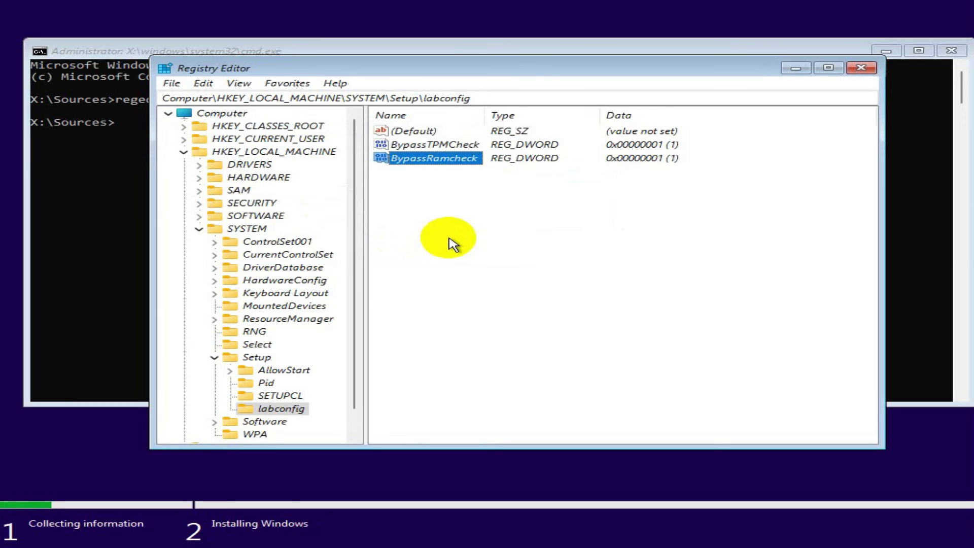
Add a DWORD (32-bit) value named ByPassSecureBootCheck in labconfig
right_click(499, 211)
mouse_move(539, 222)
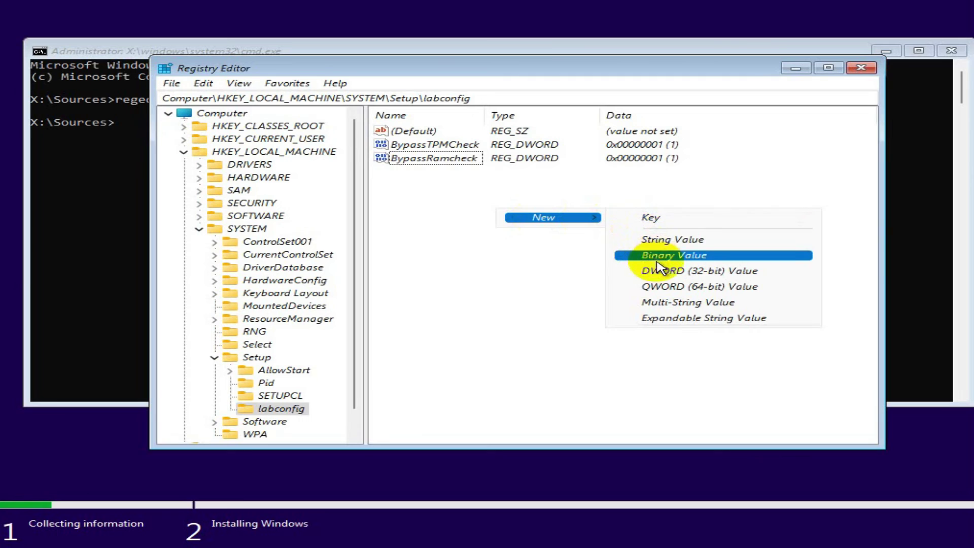
click(664, 273)
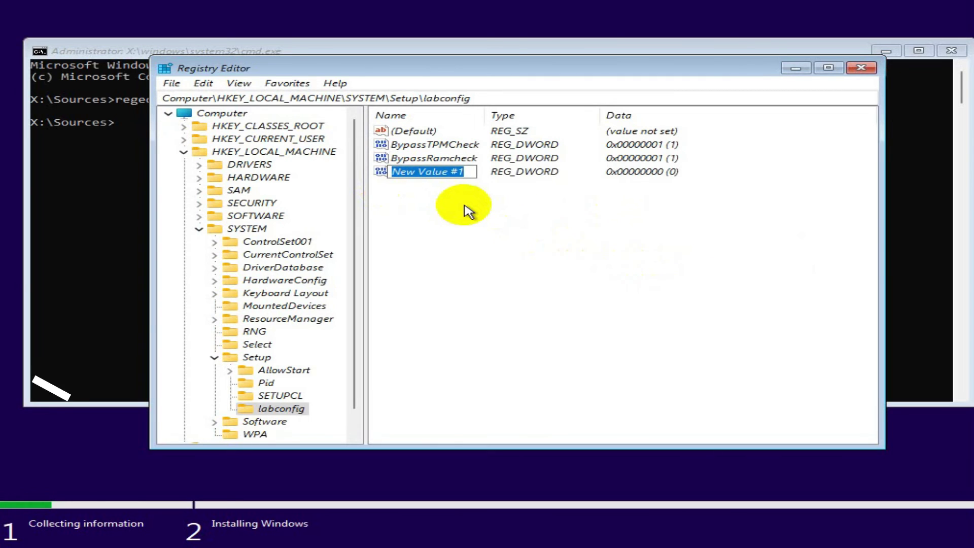
text(ByPassCecure)
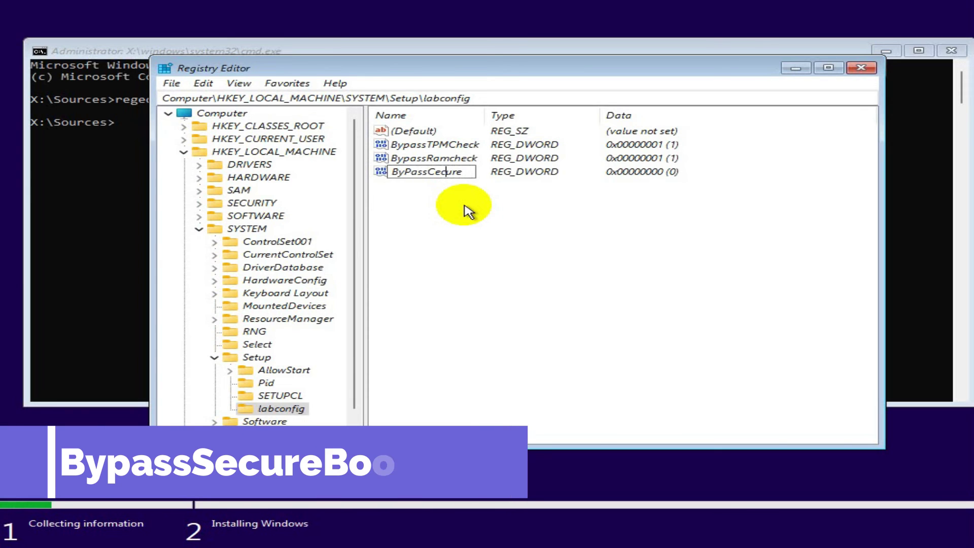
key(Left)
key(Left)
key(Left)
key(Left)
key(Left)
key(BackSpace)
text(S)
key(End)
text(BootCheck)
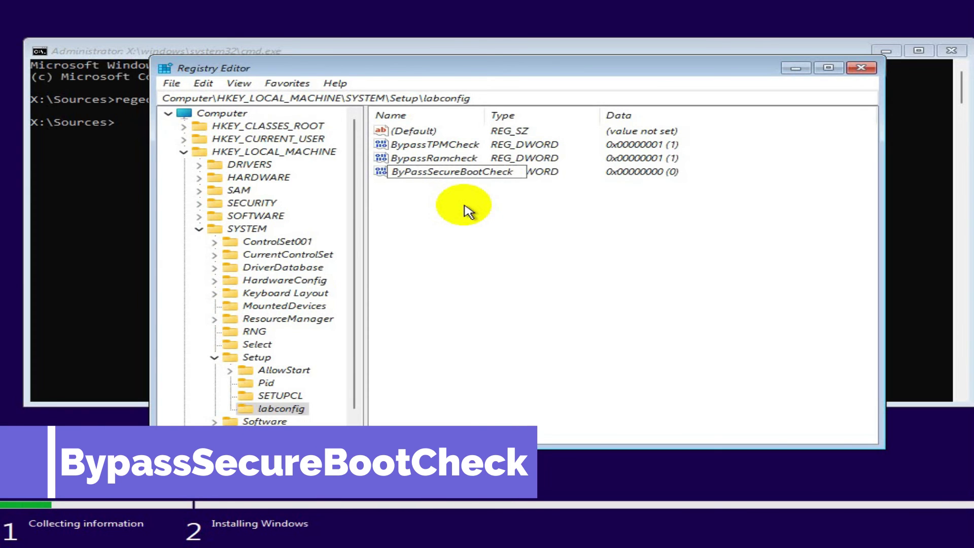
key(Return)
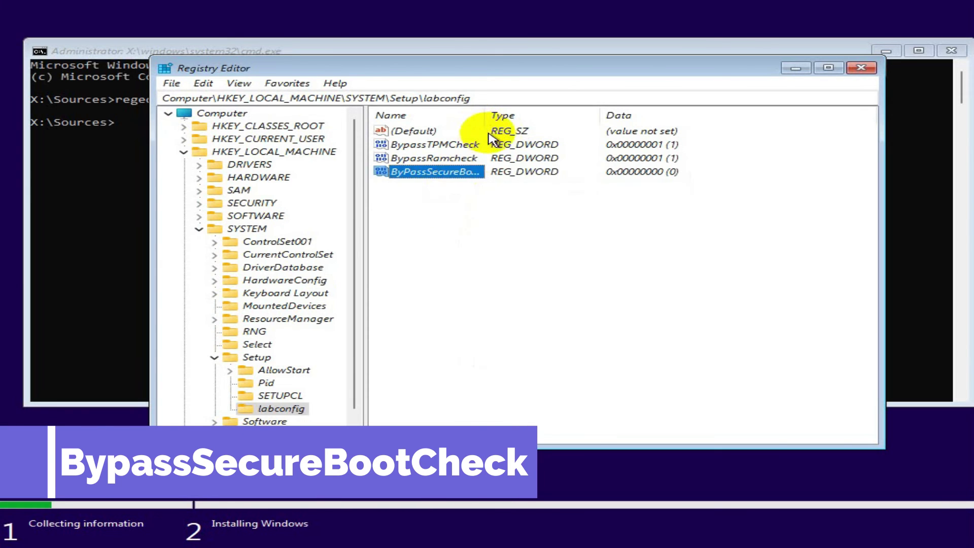
Widen the Name column and set ByPassSecureBootCheck's value data to 1
click(494, 174)
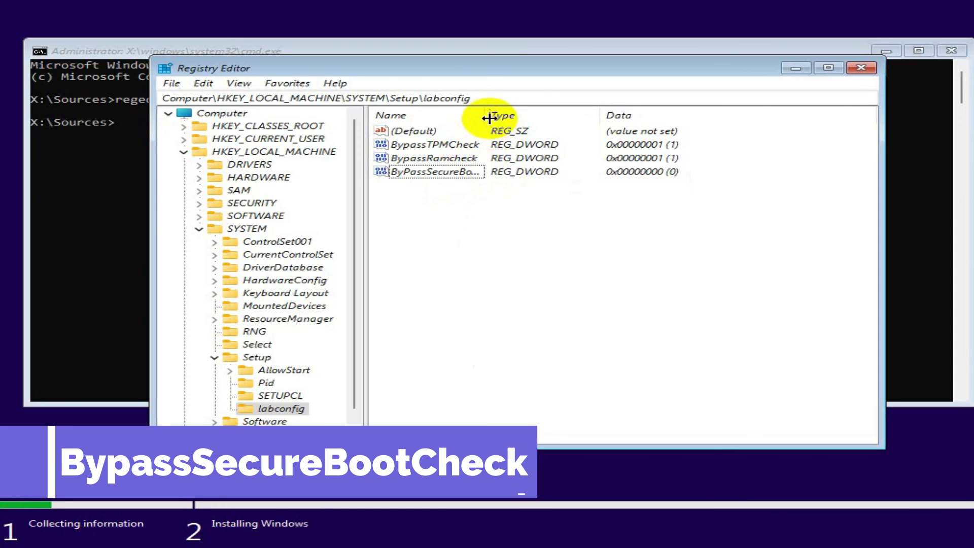
drag(487, 117, 540, 122)
right_click(463, 174)
click(518, 182)
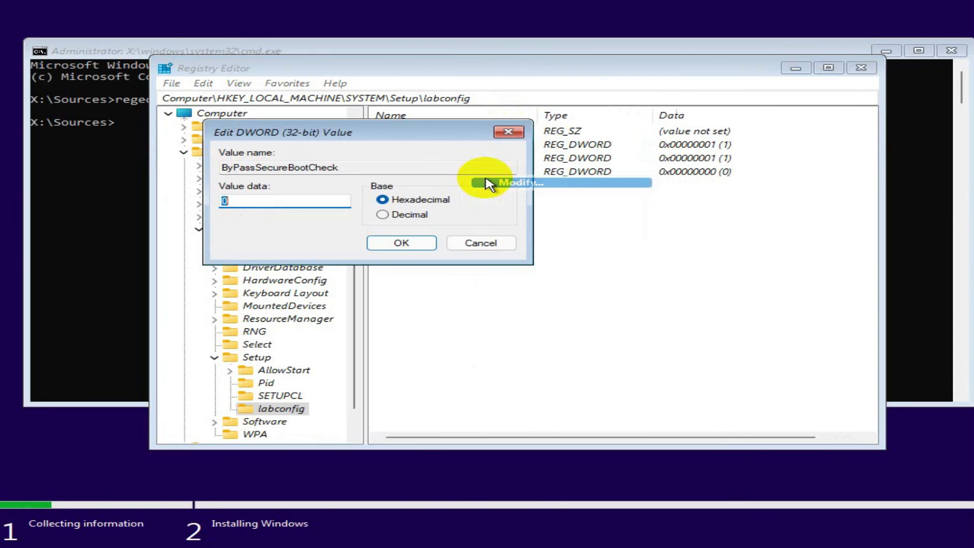
click(305, 201)
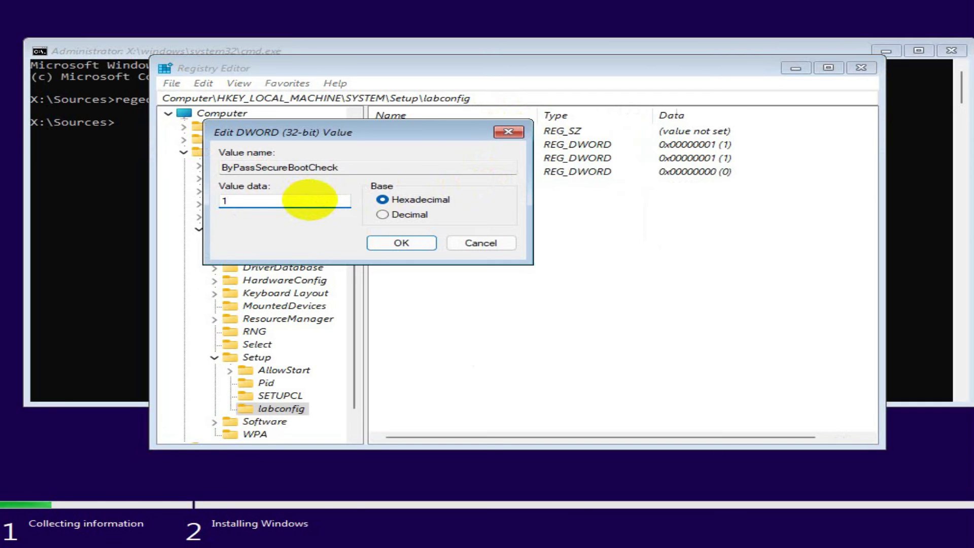
click(385, 246)
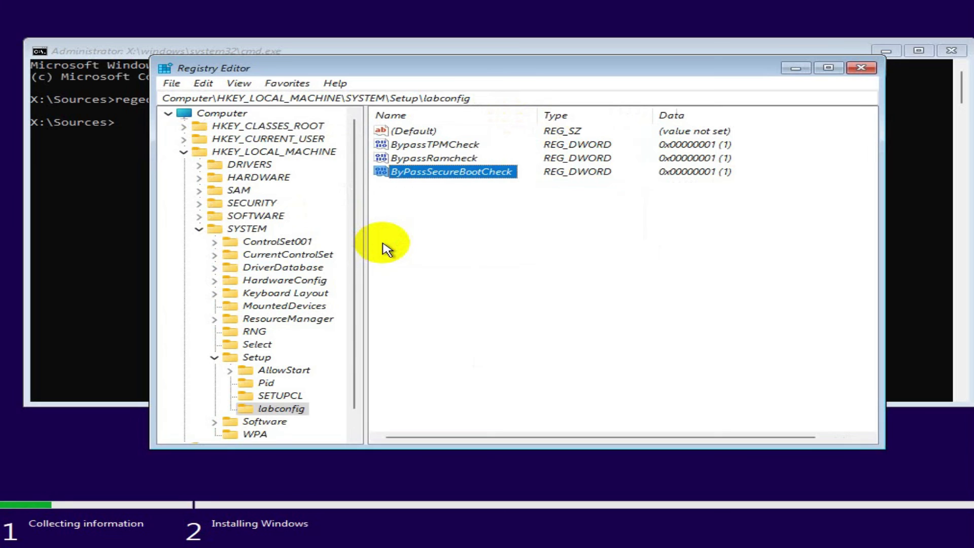
Close Registry Editor and Command Prompt with exit, then quit and restart Windows Setup
click(861, 68)
click(267, 142)
text(ex)
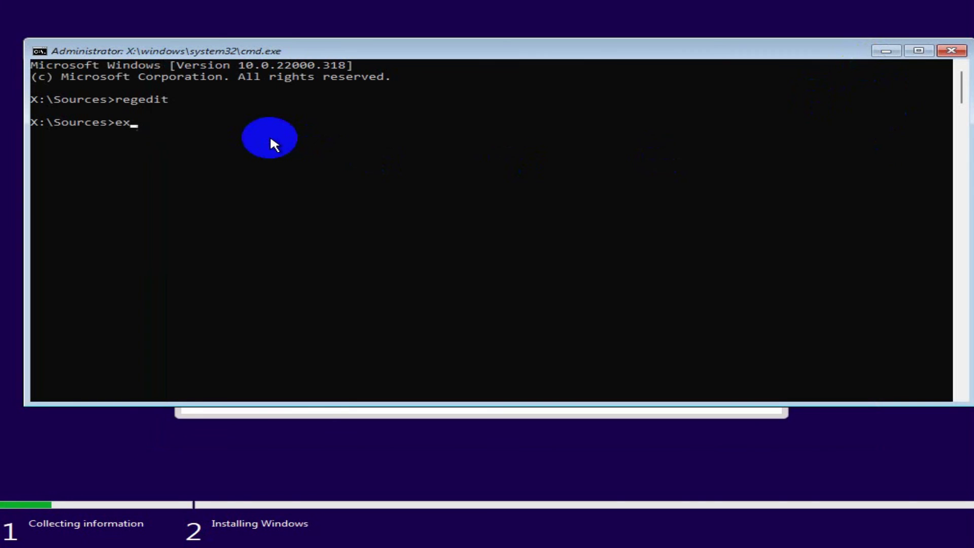
text(it)
key(Return)
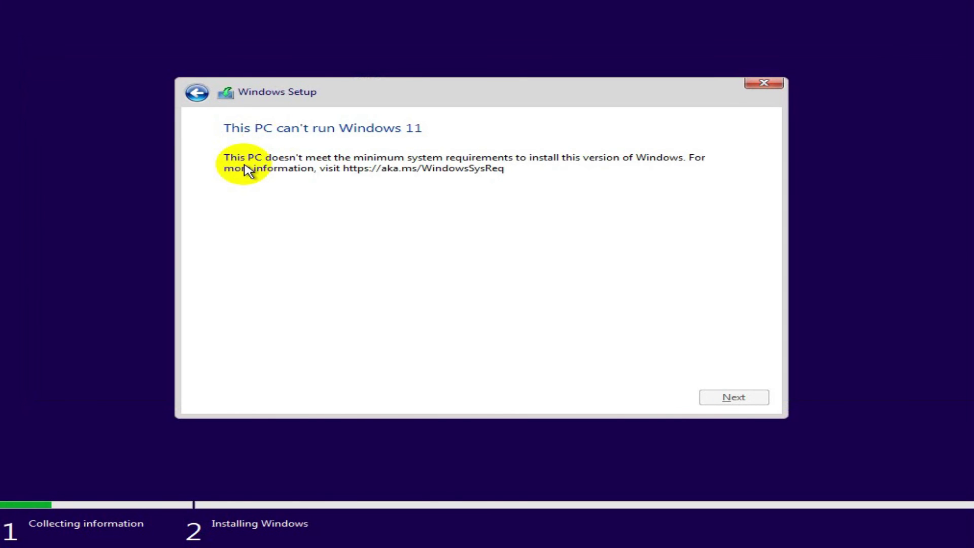
click(773, 82)
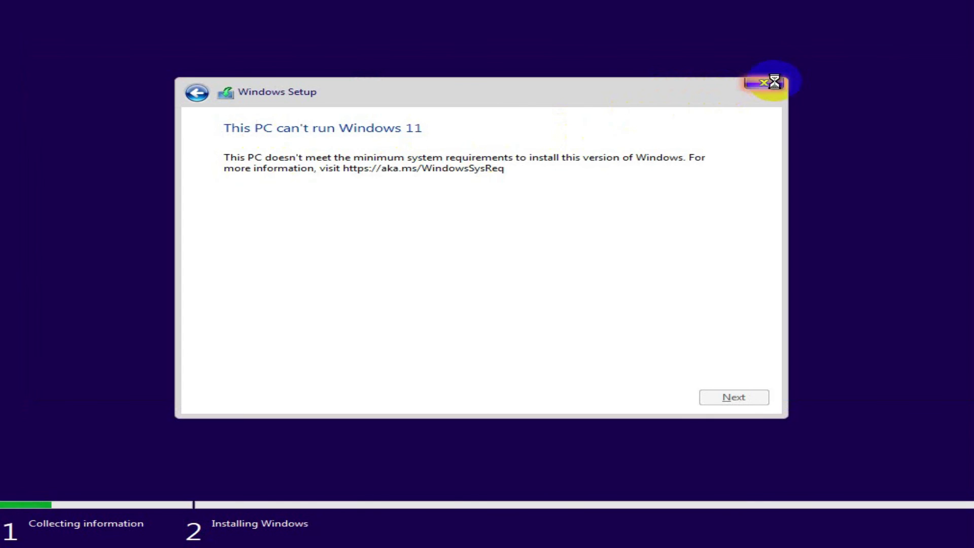
click(617, 331)
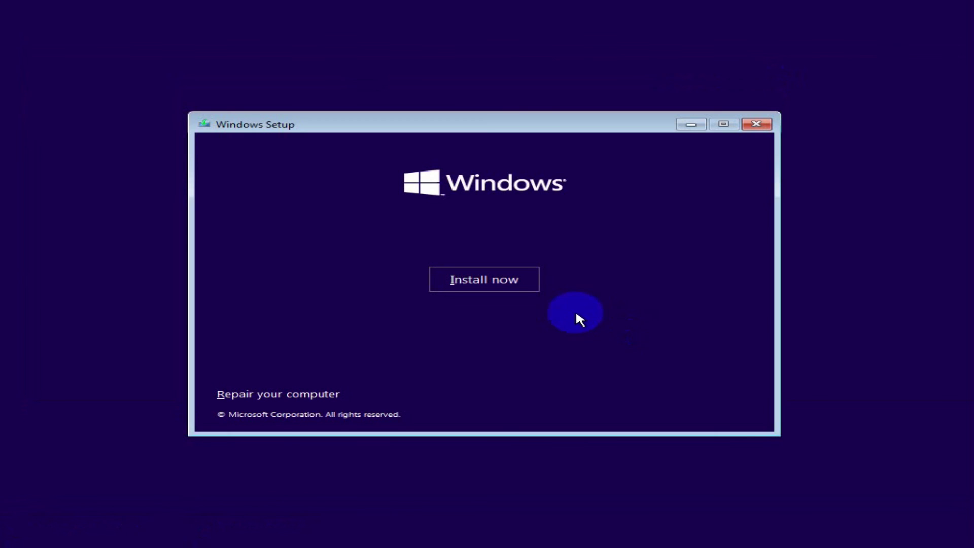
Restart the keyless install with Windows 11 Pro and accept the license terms
click(498, 285)
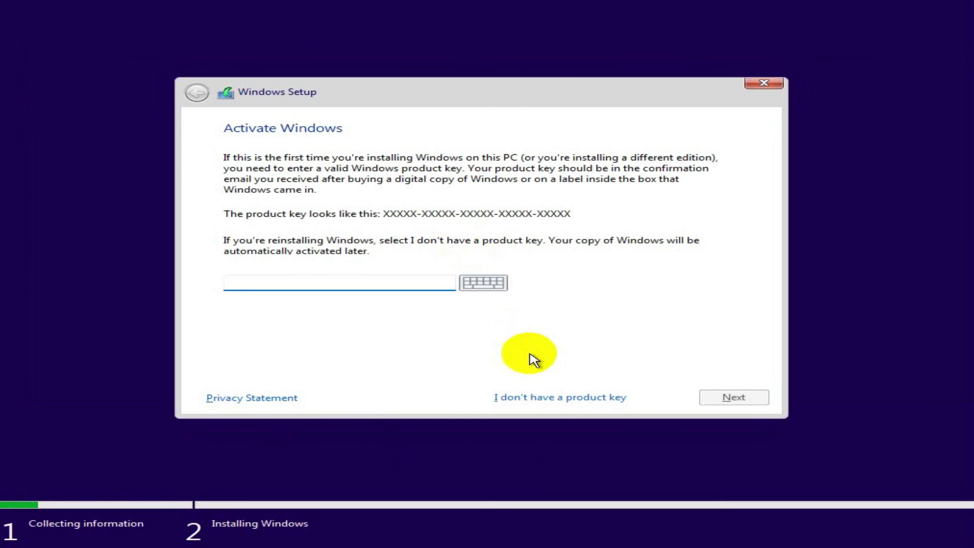
click(554, 400)
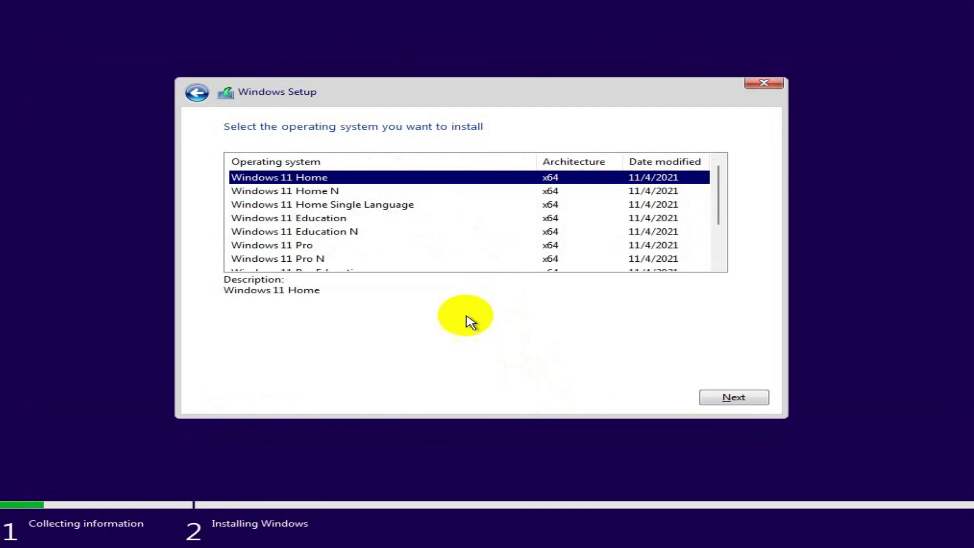
click(320, 248)
click(732, 399)
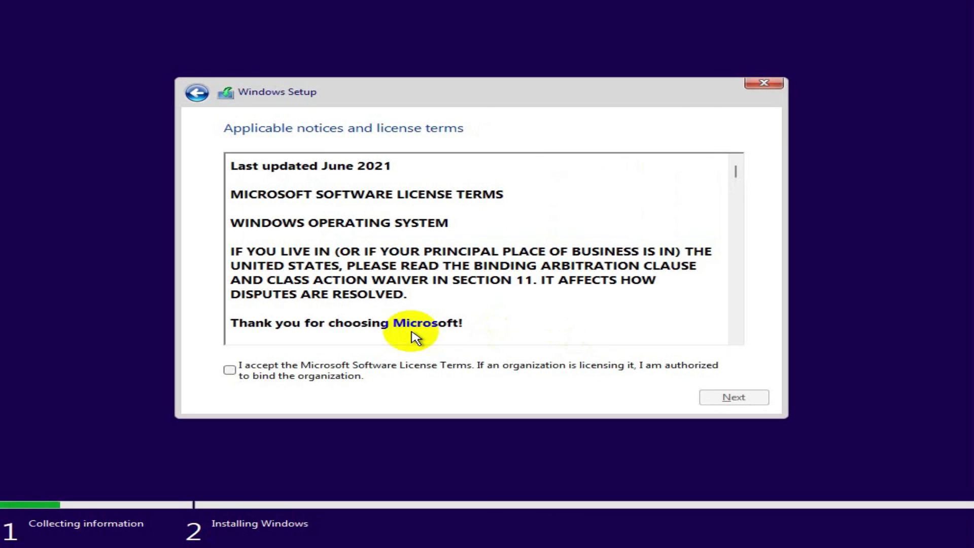
click(230, 370)
click(740, 399)
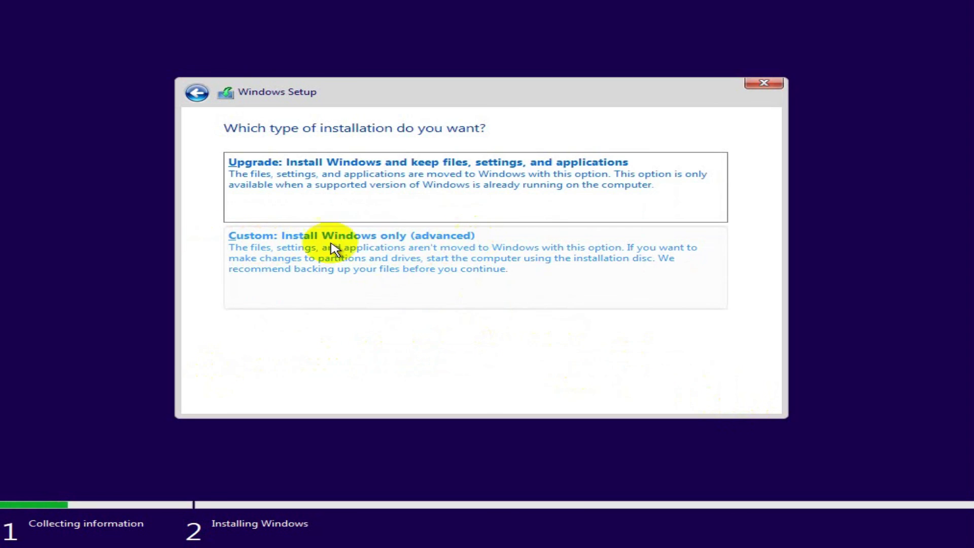
Choose a Custom install onto Drive 0's 40.0 GB unallocated space to start copying files
click(357, 237)
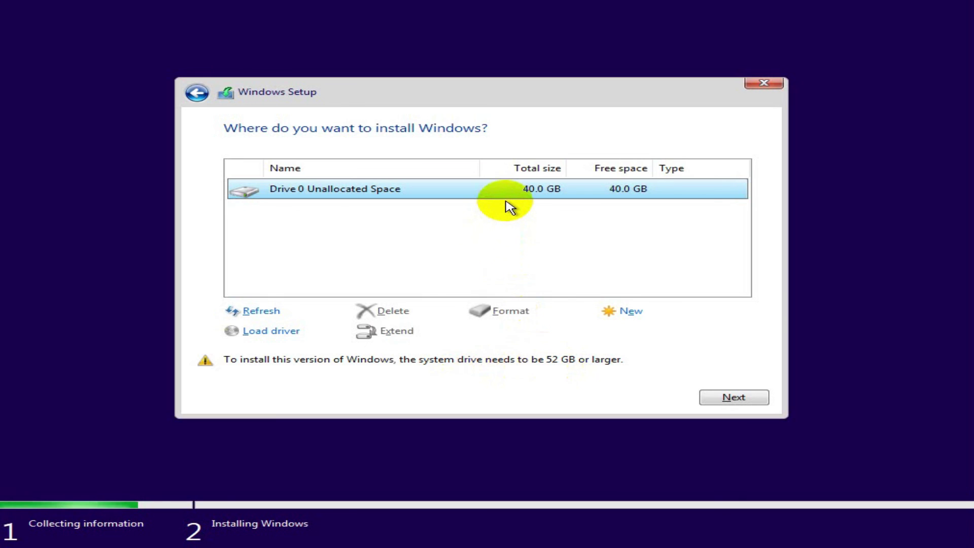
click(731, 396)
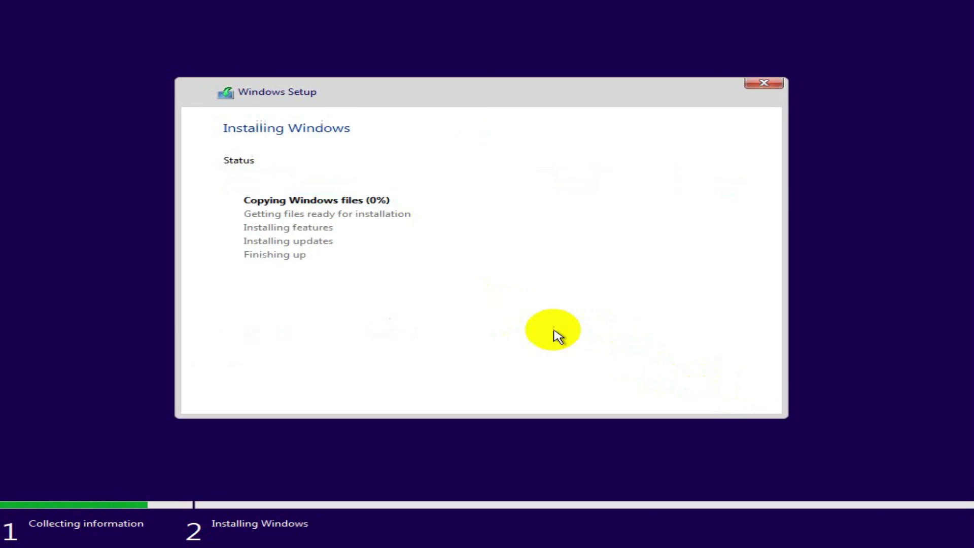